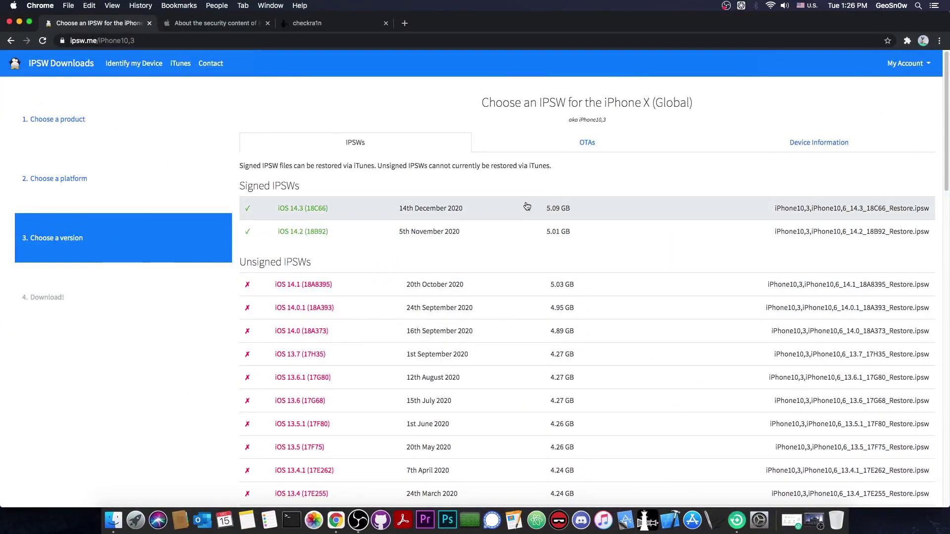
Minimize the Chrome IPSW Downloads window to reveal the desktop.
{"action": "left_click", "coordinate": [19, 21]}
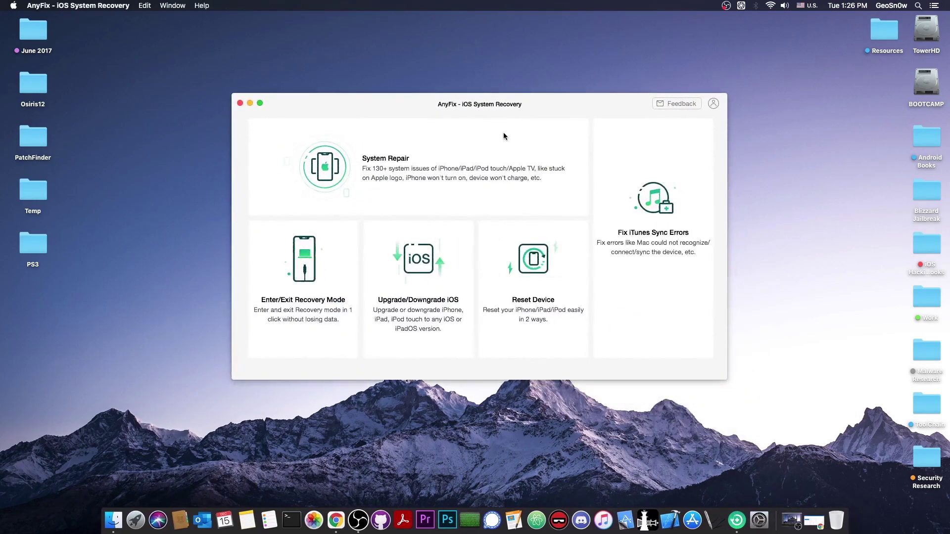
Look at AnyFix's System Repair options, return to its main menu, and quit AnyFix.
{"action": "left_click", "coordinate": [468, 163]}
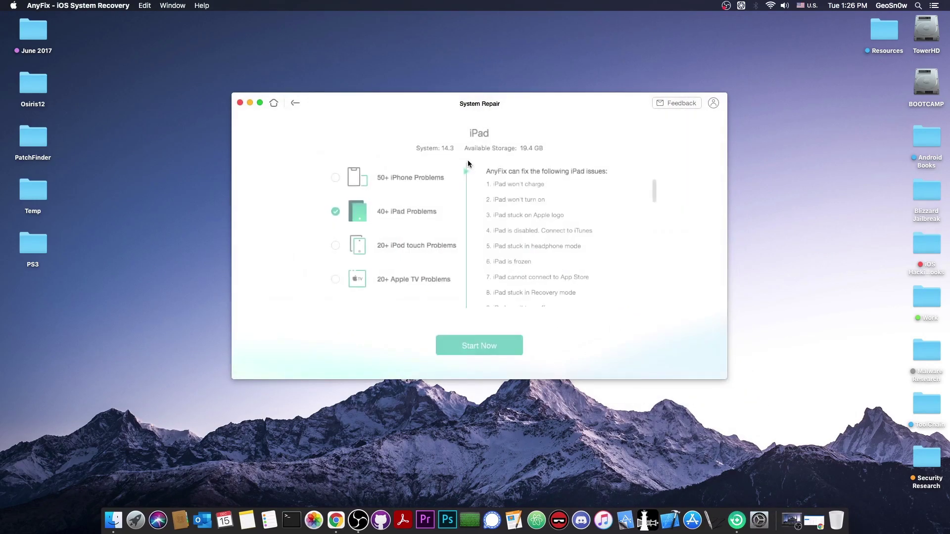
{"action": "left_click", "coordinate": [274, 102]}
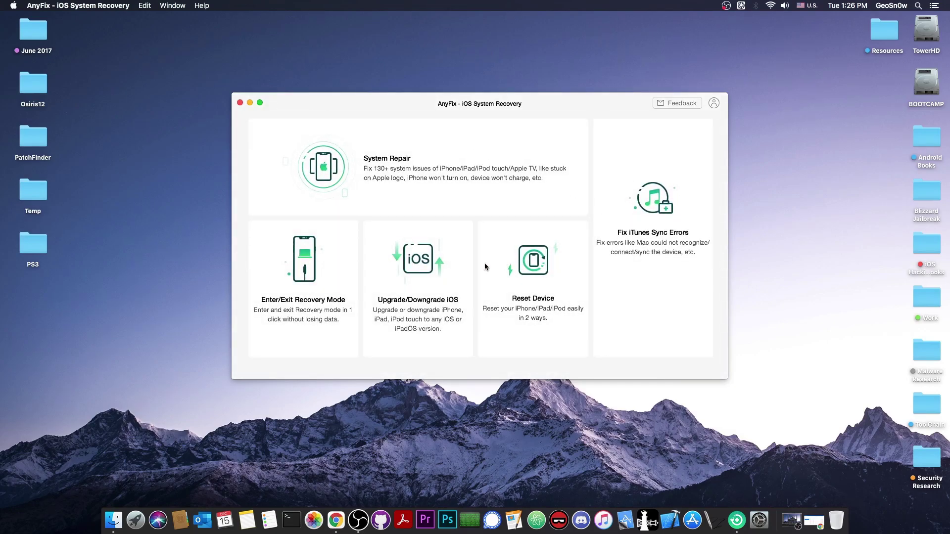
{"action": "left_click", "coordinate": [240, 103]}
Restore Chrome, read Apple's iOS 14.3 security content notes, then switch to the checkra1n site.
{"action": "left_click", "coordinate": [814, 520]}
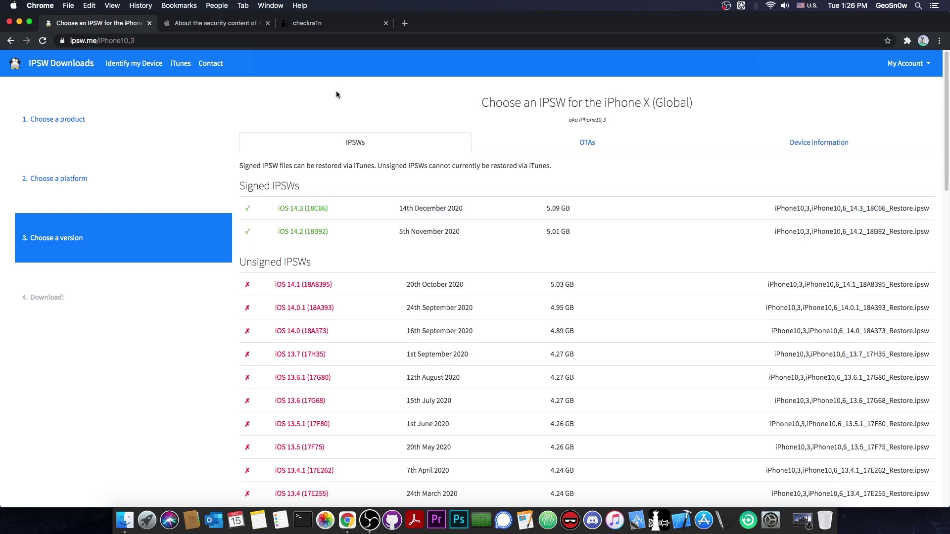
{"action": "left_click", "coordinate": [235, 28]}
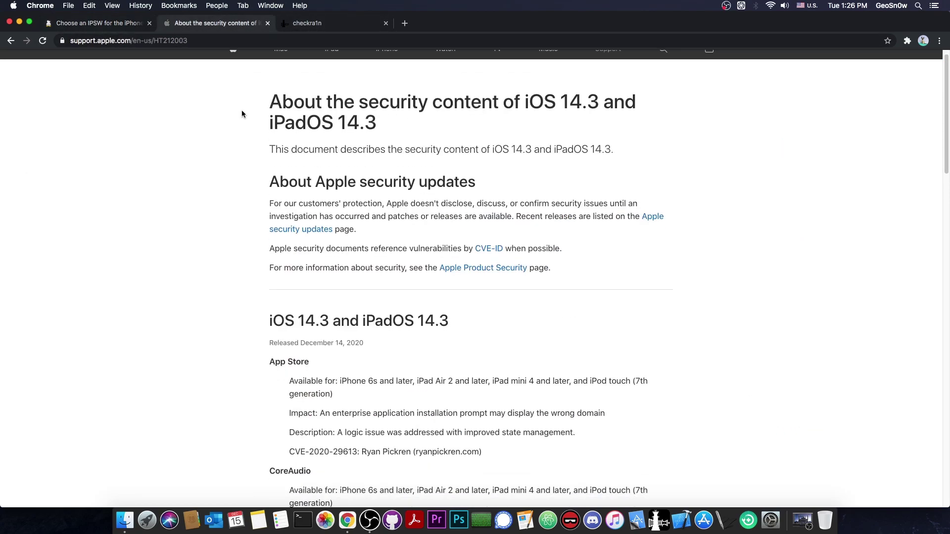
{"action": "scroll", "coordinate": [303, 248], "scroll_direction": "down", "scroll_amount": 10}
{"action": "scroll", "coordinate": [361, 189], "scroll_direction": "up", "scroll_amount": 7}
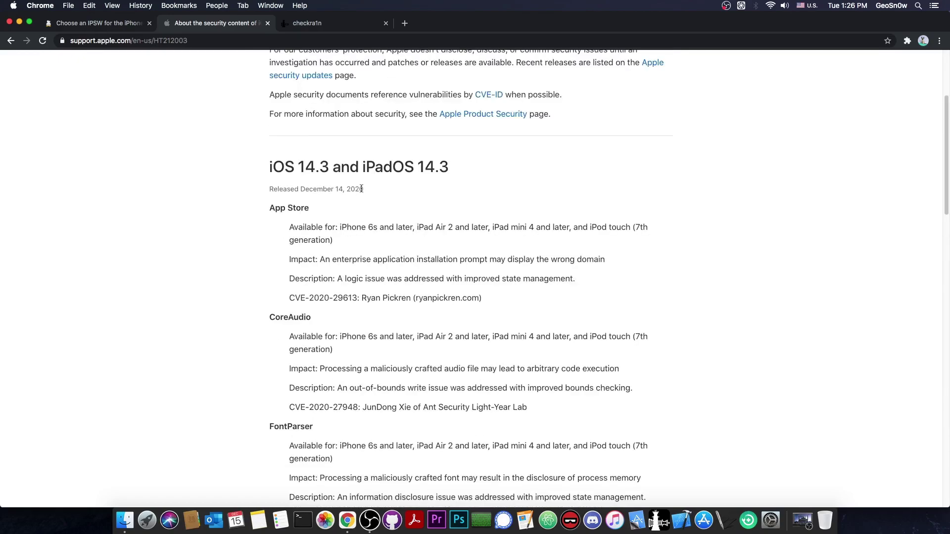
{"action": "scroll", "coordinate": [361, 193], "scroll_direction": "down", "scroll_amount": 5}
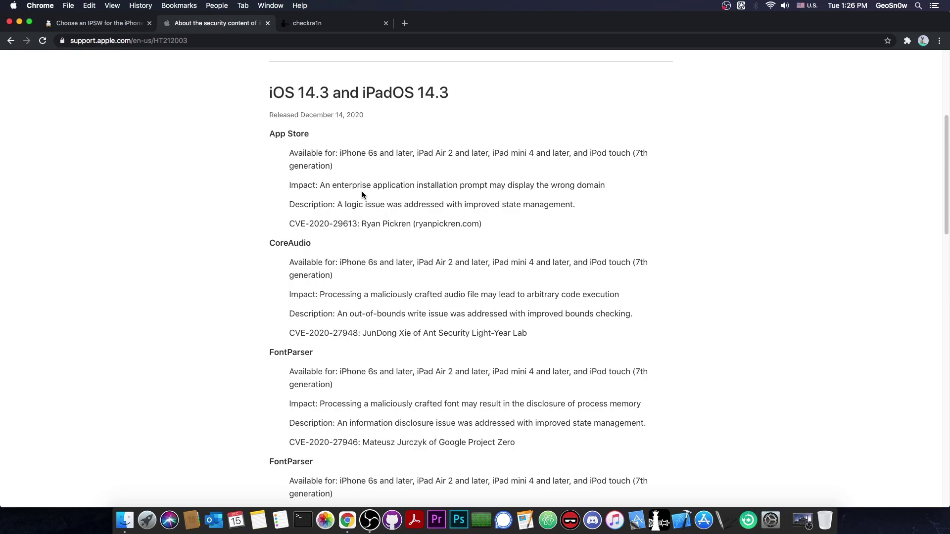
{"action": "scroll", "coordinate": [361, 191], "scroll_direction": "down", "scroll_amount": 3}
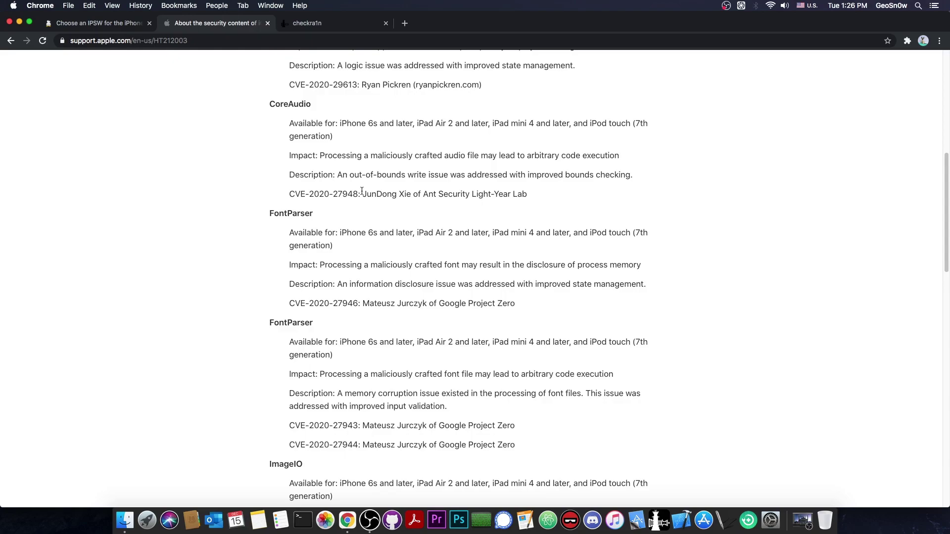
{"action": "scroll", "coordinate": [366, 200], "scroll_direction": "up", "scroll_amount": 8}
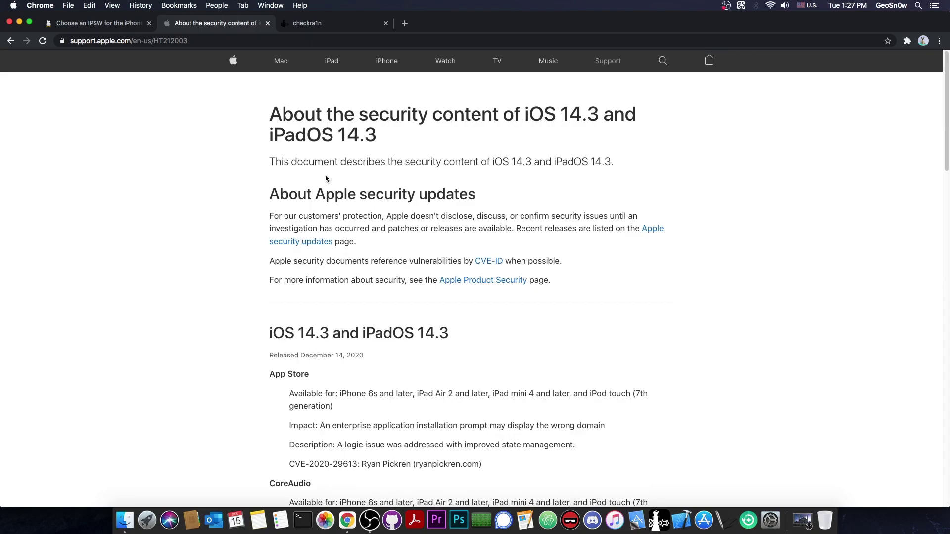
{"action": "left_click", "coordinate": [325, 23]}
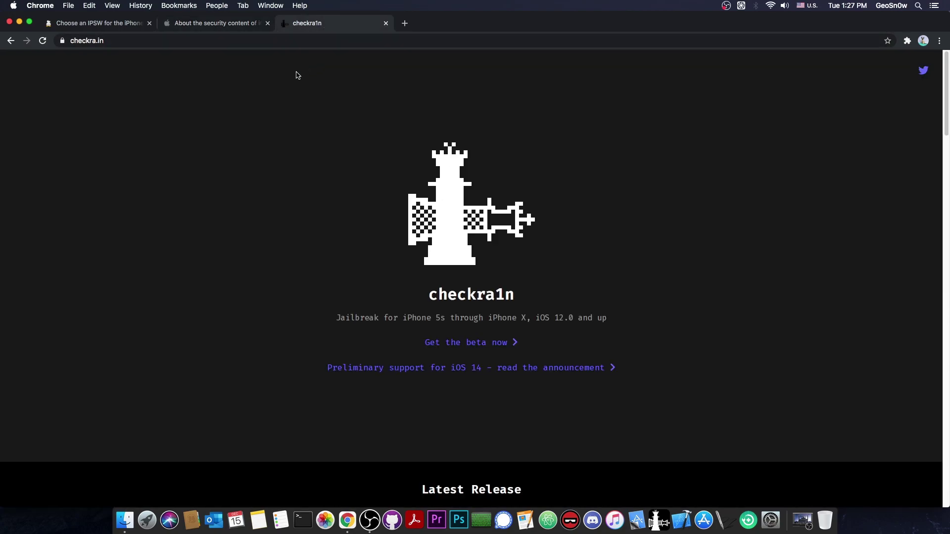
Review the checkra1n 0.12.1 beta downloads for all systems, then return to the checkra.in home page.
{"action": "scroll", "coordinate": [474, 190], "scroll_direction": "down", "scroll_amount": 3}
{"action": "scroll", "coordinate": [473, 191], "scroll_direction": "up", "scroll_amount": 3}
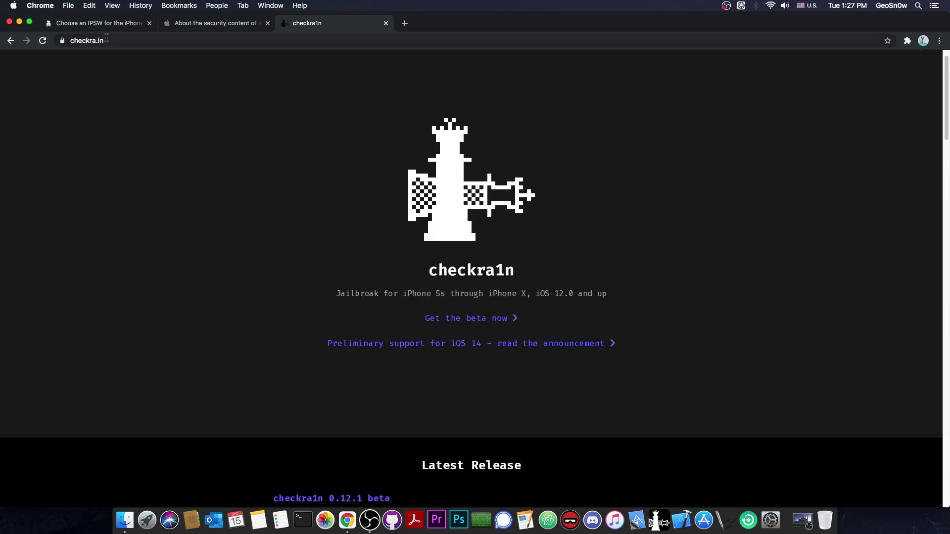
{"action": "scroll", "coordinate": [355, 176], "scroll_direction": "down", "scroll_amount": 4}
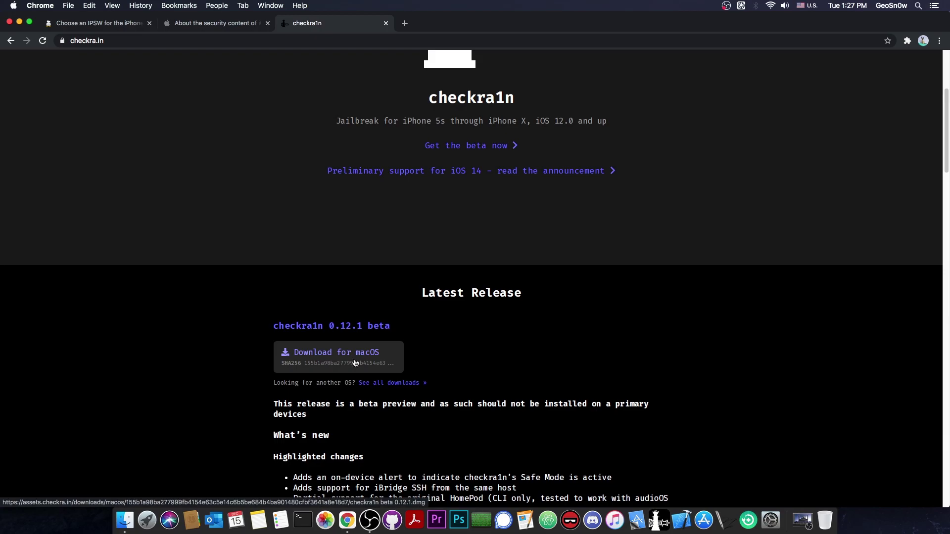
{"action": "left_click", "coordinate": [381, 384]}
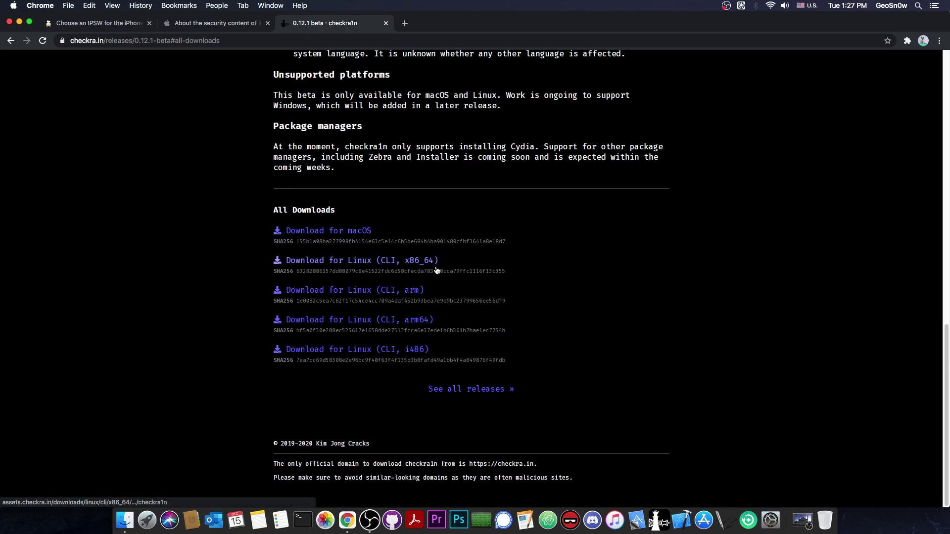
{"action": "scroll", "coordinate": [438, 271], "scroll_direction": "up", "scroll_amount": 15}
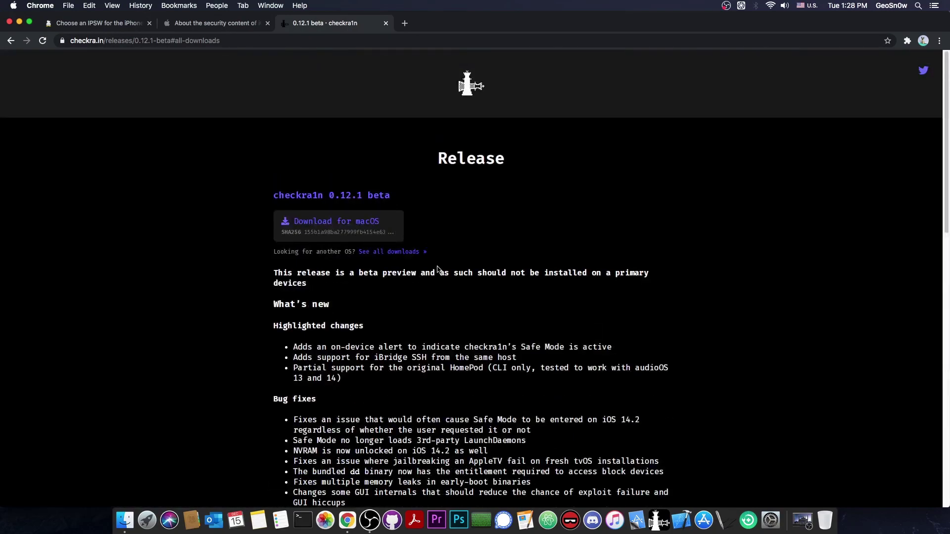
{"action": "left_click", "coordinate": [464, 93]}
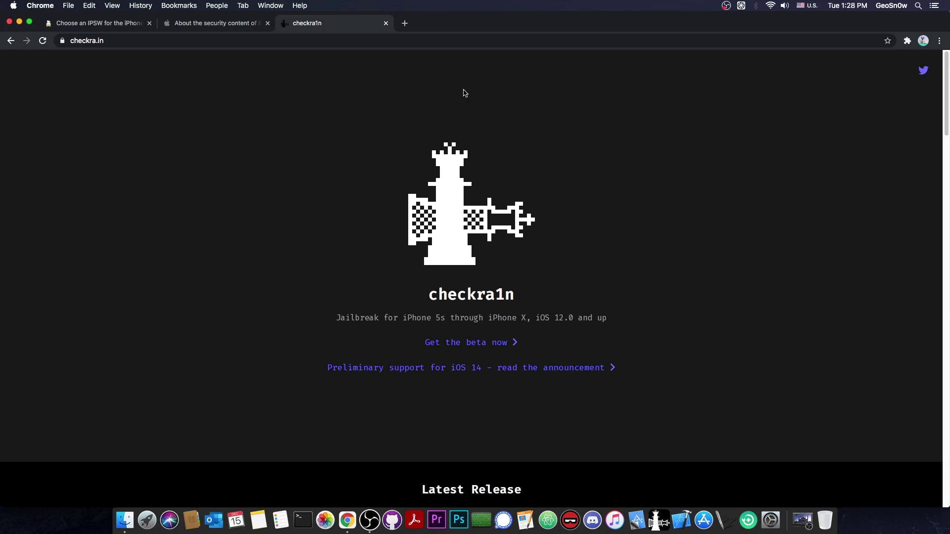
Minimize Chrome, launch checkra1n from the Dock, and move its window slightly lower.
{"action": "key", "text": "super+m"}
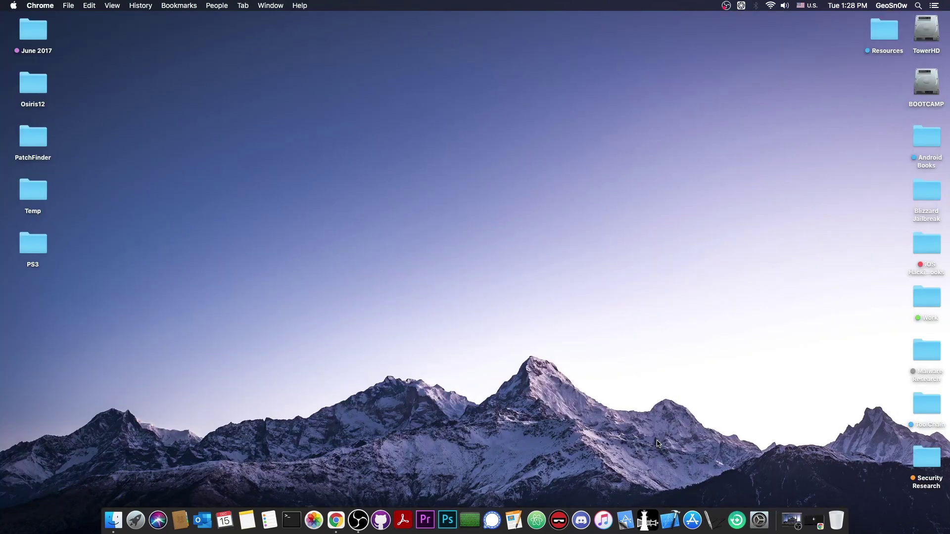
{"action": "left_click", "coordinate": [648, 517]}
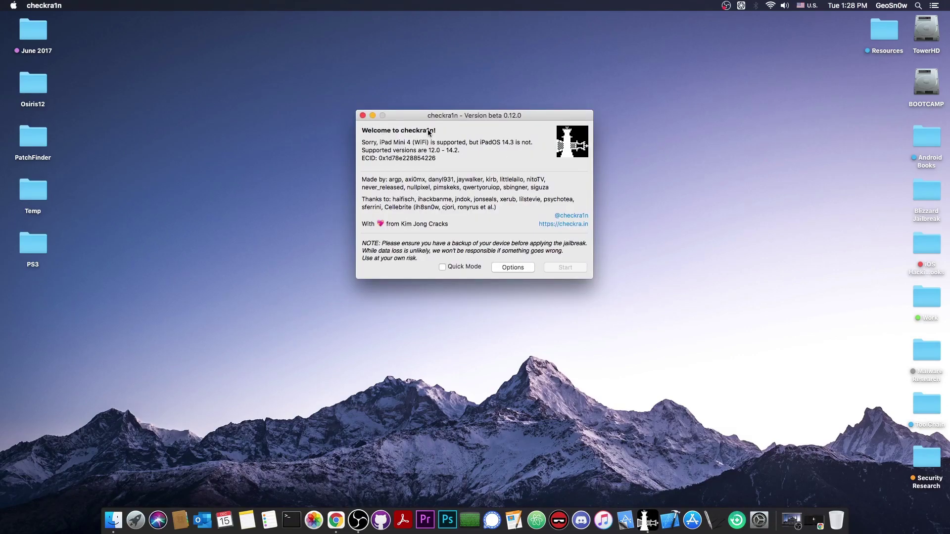
{"action": "left_click_drag", "start_coordinate": [420, 117], "coordinate": [420, 131]}
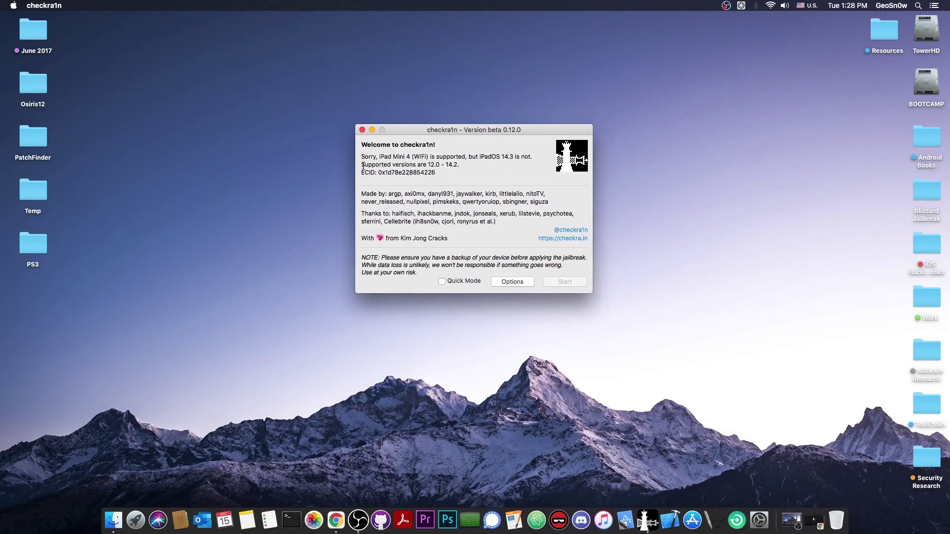
Highlight the supported-versions line and the message that iPadOS 14.3 is not supported.
{"action": "left_click_drag", "start_coordinate": [363, 166], "coordinate": [461, 164]}
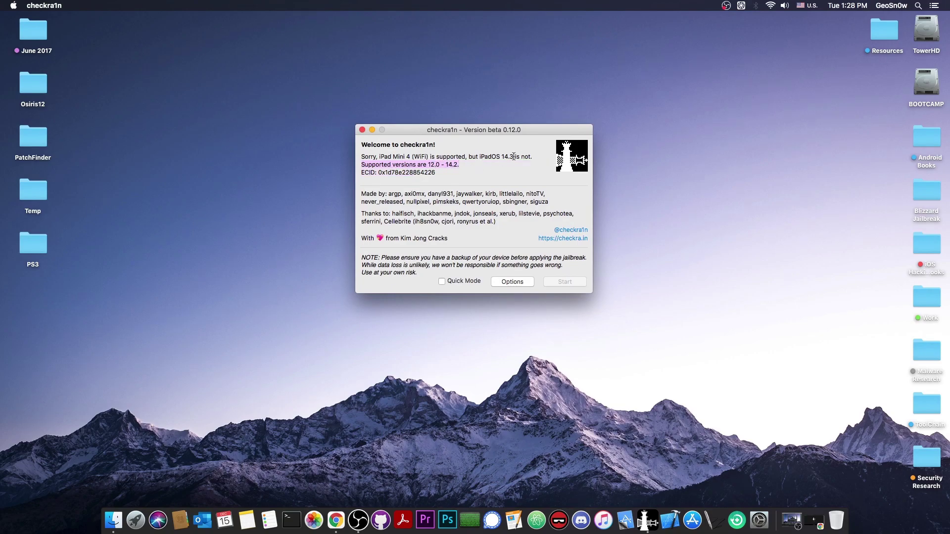
{"action": "left_click_drag", "start_coordinate": [532, 156], "coordinate": [468, 156]}
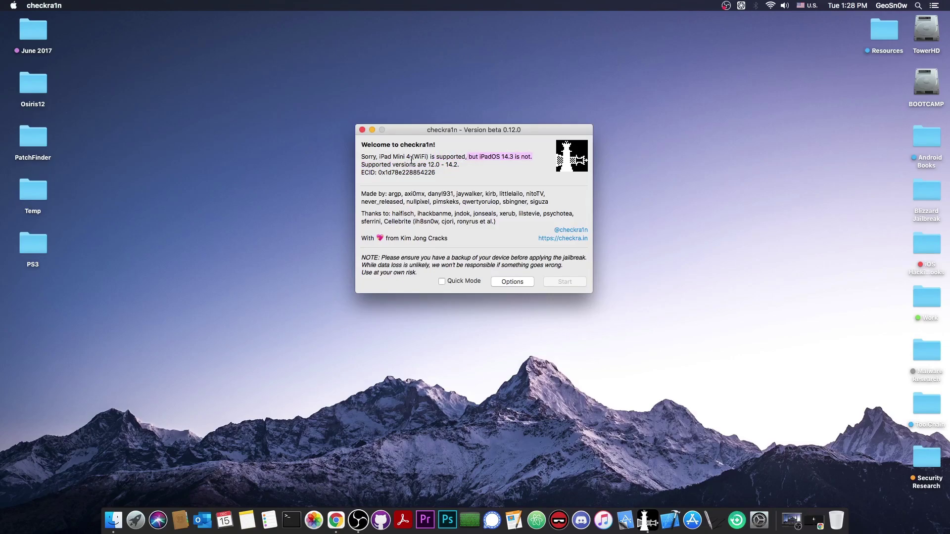
{"action": "left_click", "coordinate": [483, 165]}
In checkra1n Options, enable 'Allow untested iOS/iPadOS/tvOS versions' and Verbose Boot, then go back.
{"action": "left_click", "coordinate": [513, 281]}
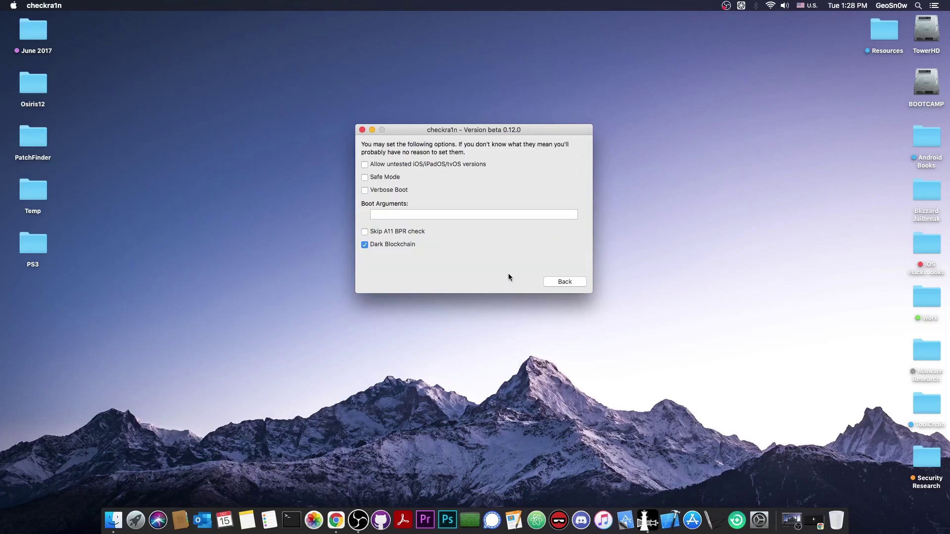
{"action": "left_click", "coordinate": [393, 166]}
{"action": "left_click", "coordinate": [385, 191]}
{"action": "left_click", "coordinate": [551, 280]}
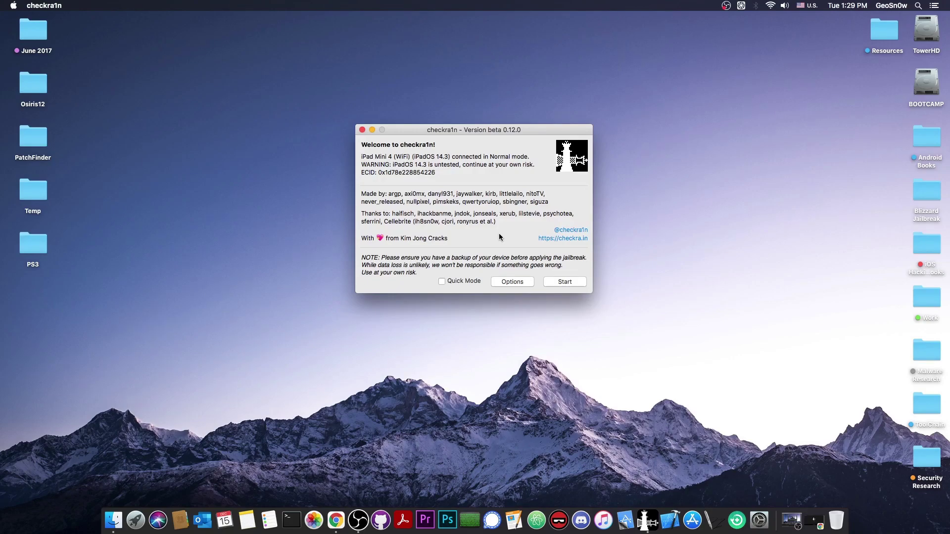
Start the jailbreak, accept the untested-version warning, put the iPad in recovery mode, and begin the DFU countdown.
{"action": "left_click", "coordinate": [564, 282]}
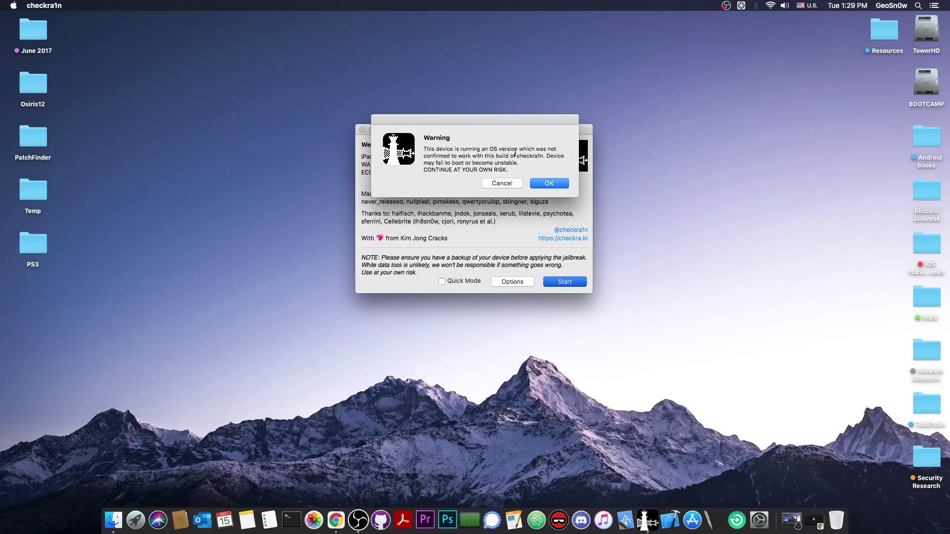
{"action": "left_click", "coordinate": [551, 183]}
{"action": "left_click", "coordinate": [565, 280]}
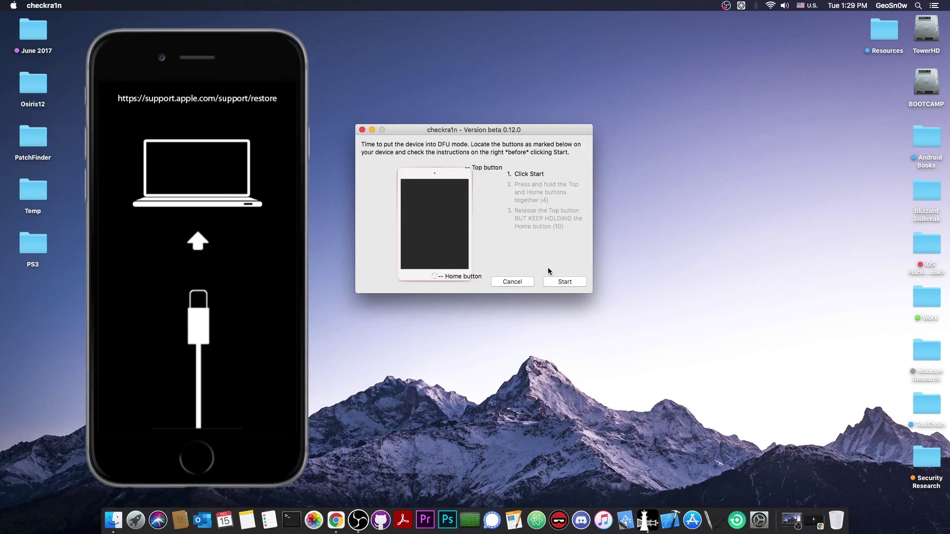
{"action": "left_click", "coordinate": [563, 283]}
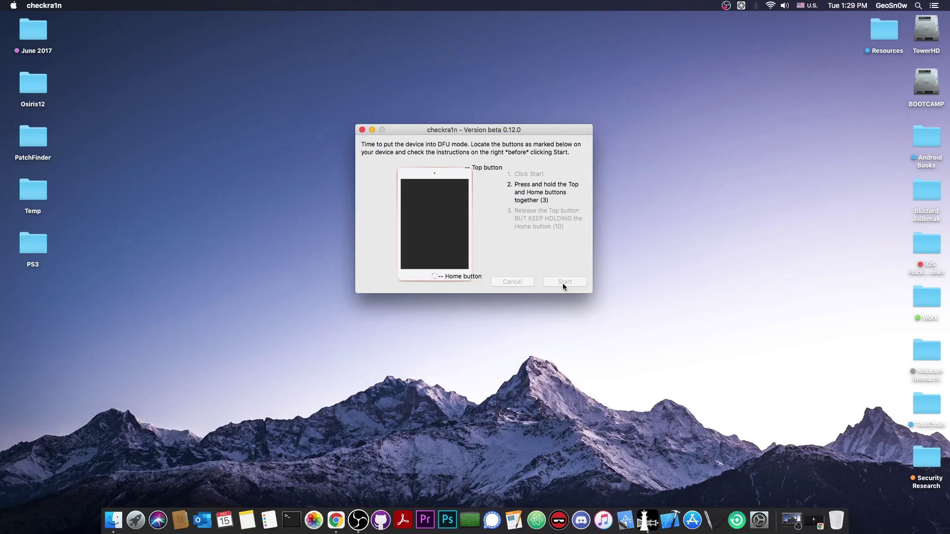
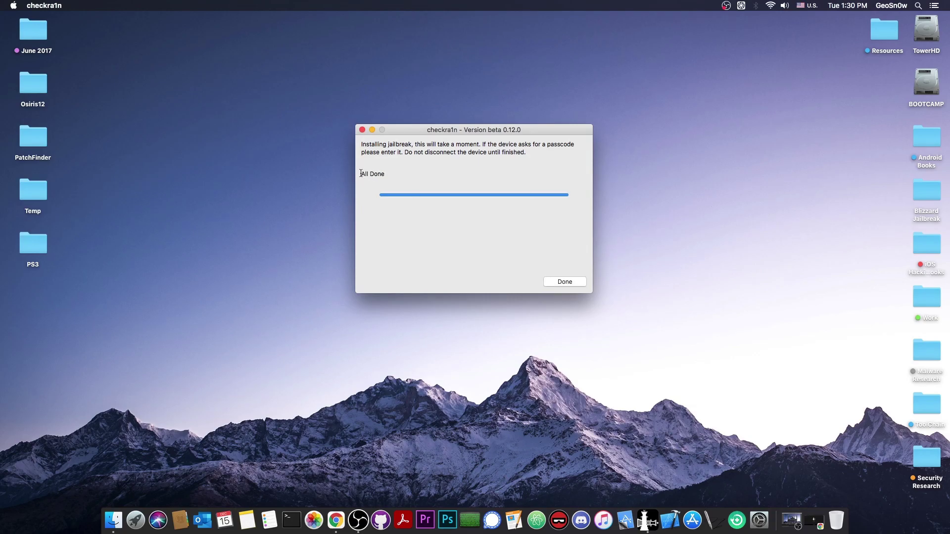
Acknowledge the All Done jailbreak completion and quit checkra1n.
{"action": "left_click_drag", "start_coordinate": [360, 173], "coordinate": [391, 174]}
{"action": "left_click", "coordinate": [565, 282]}
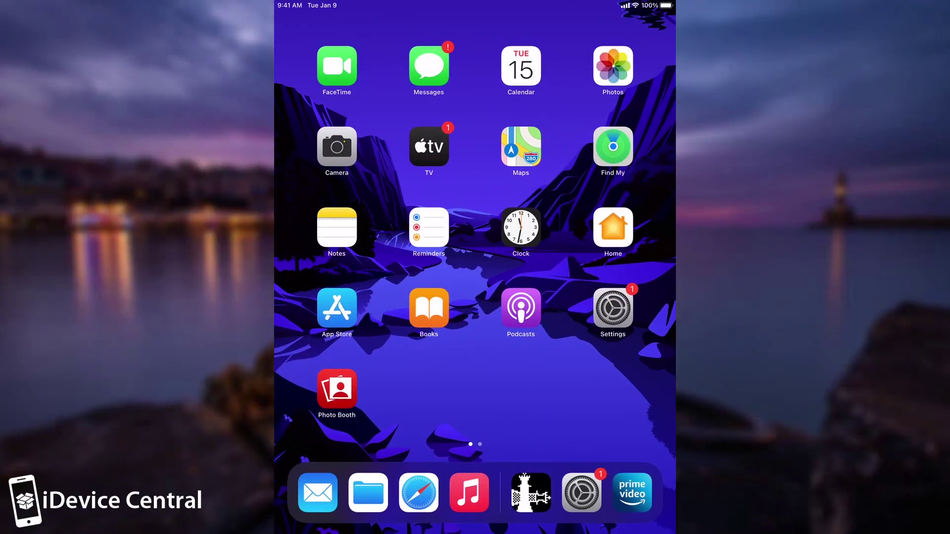
On the second home page, confirm in checkra1n Loader that Cydia is already installed, then exit.
{"action": "scroll", "coordinate": [475, 237], "scroll_direction": "right", "scroll_amount": 5}
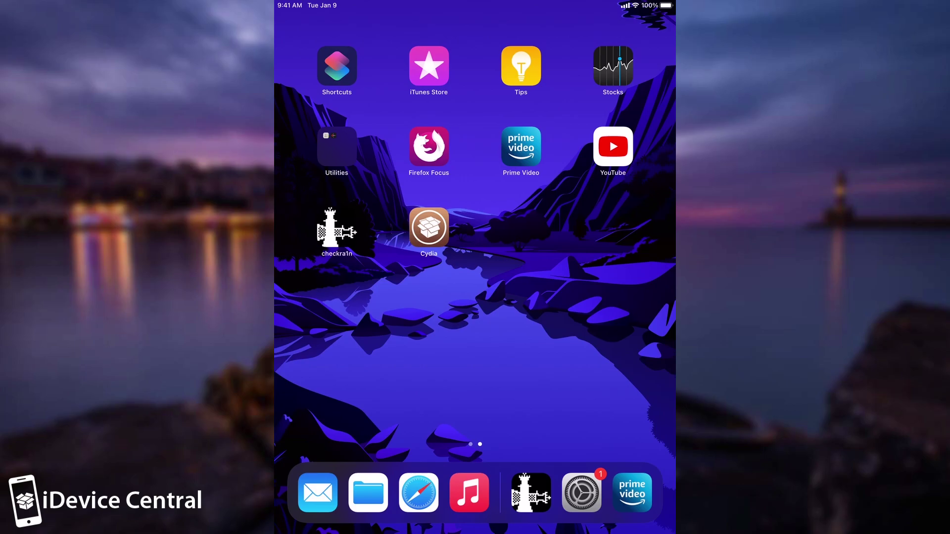
{"action": "left_click", "coordinate": [336, 230]}
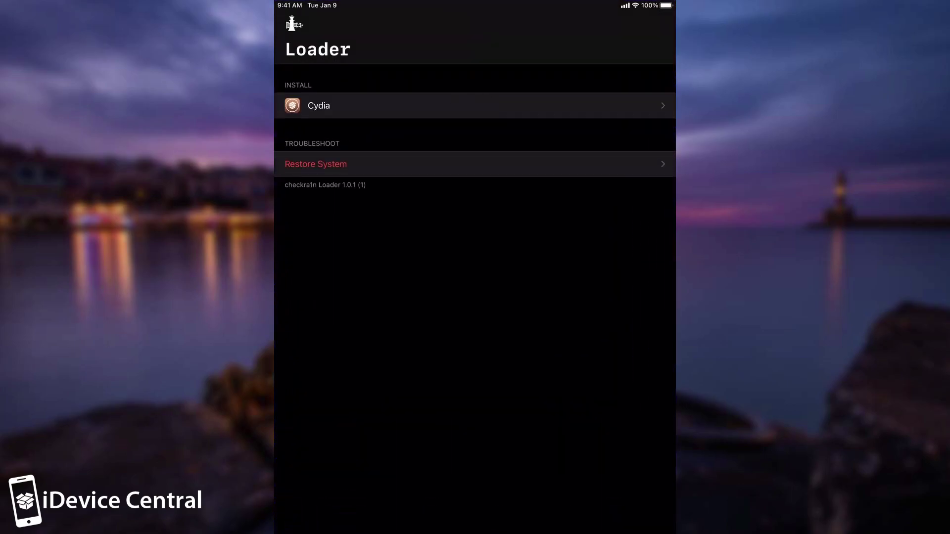
{"action": "left_click", "coordinate": [474, 106]}
{"action": "key", "text": "super+h"}
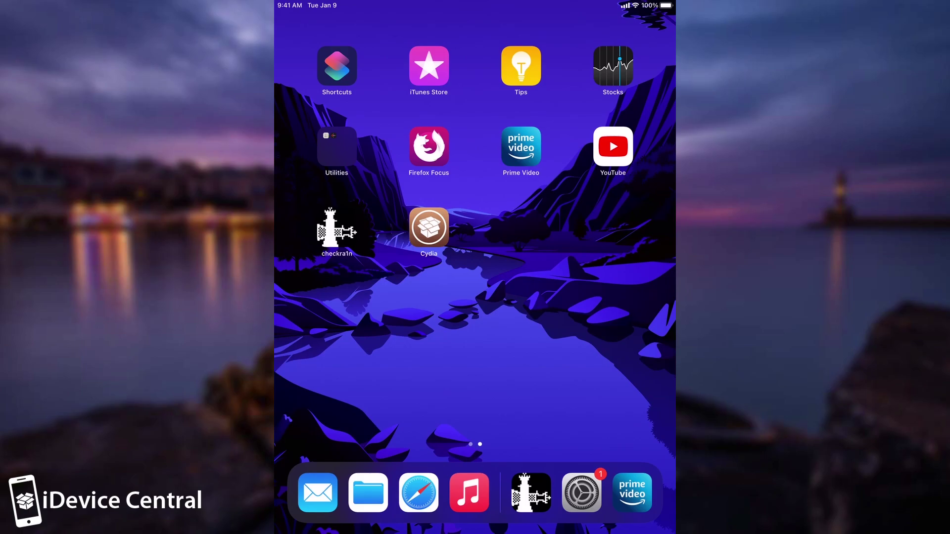
Launch Cydia and install the three essential package upgrades, including APT.
{"action": "left_click", "coordinate": [428, 228]}
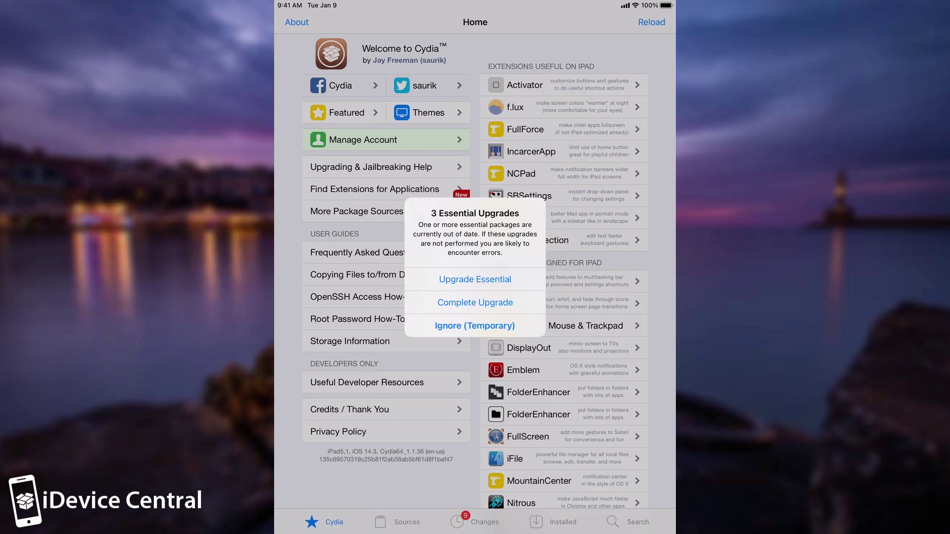
{"action": "left_click", "coordinate": [474, 279]}
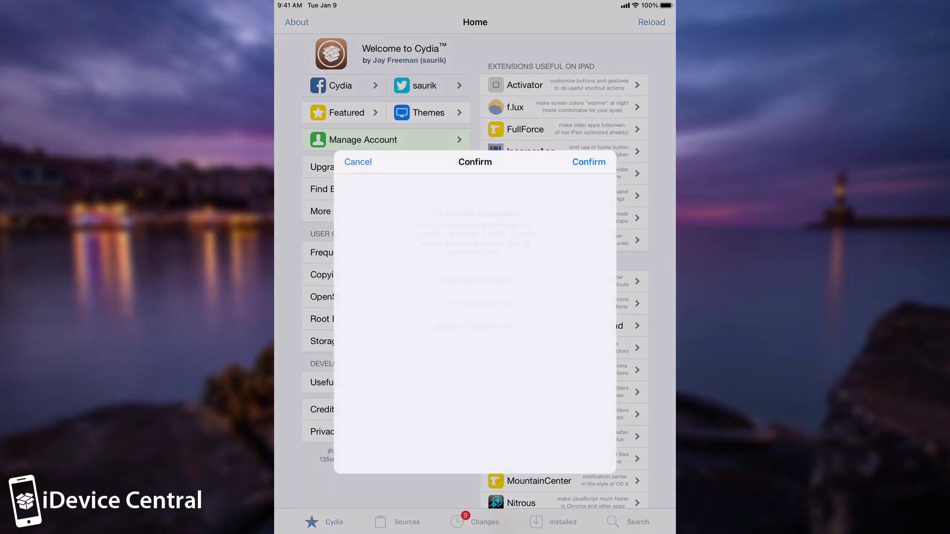
{"action": "left_click", "coordinate": [589, 117]}
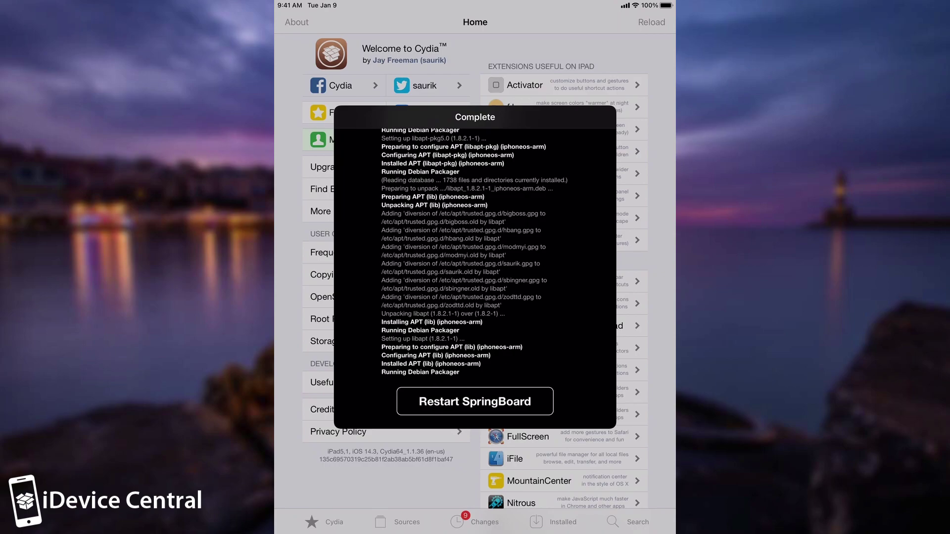
Force-close Cydia and checkra1n Loader from the app switcher.
{"action": "left_click_drag", "start_coordinate": [475, 532], "coordinate": [475, 297]}
{"action": "left_click_drag", "start_coordinate": [594, 148], "coordinate": [593, 0]}
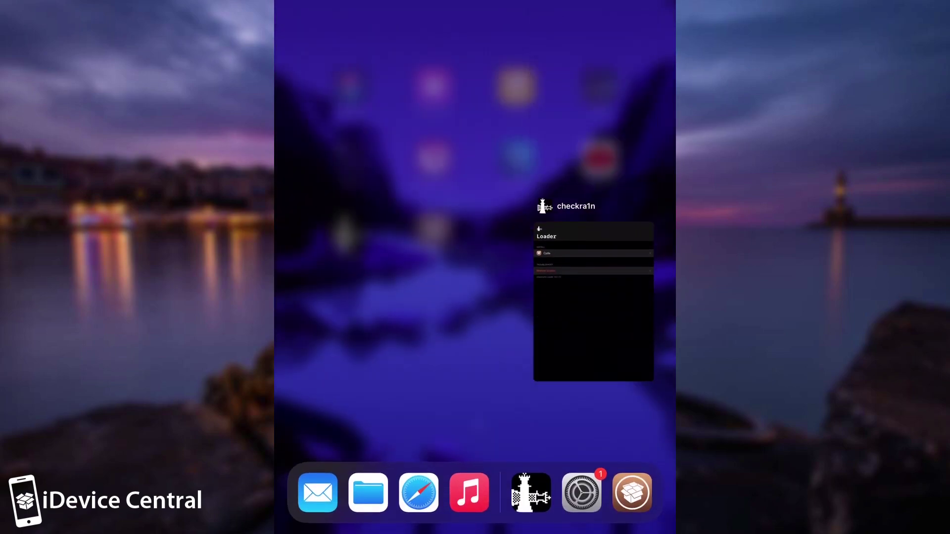
{"action": "left_click_drag", "start_coordinate": [591, 287], "coordinate": [591, 49]}
Check Settings' Software Update page, confirming iPadOS 14.3 is up to date.
{"action": "left_click_drag", "start_coordinate": [346, 248], "coordinate": [618, 247]}
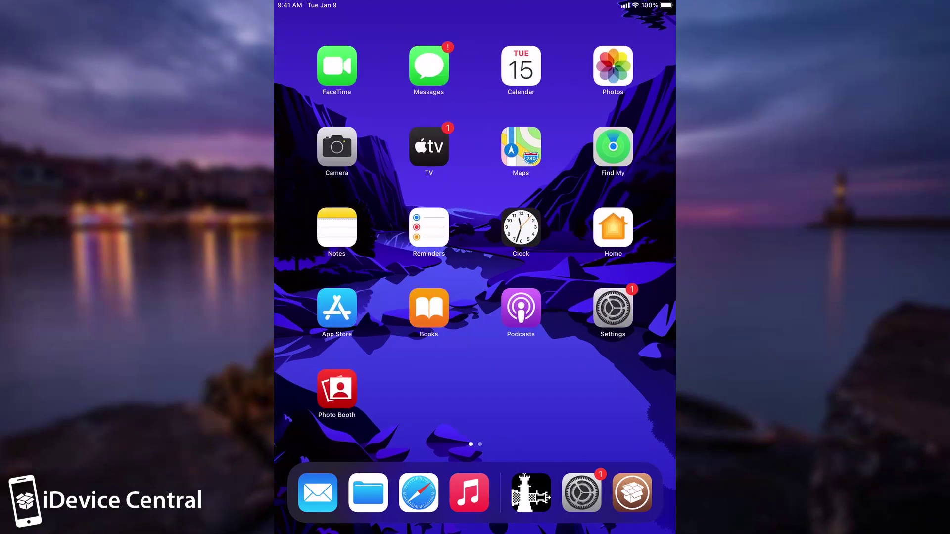
{"action": "left_click", "coordinate": [612, 308]}
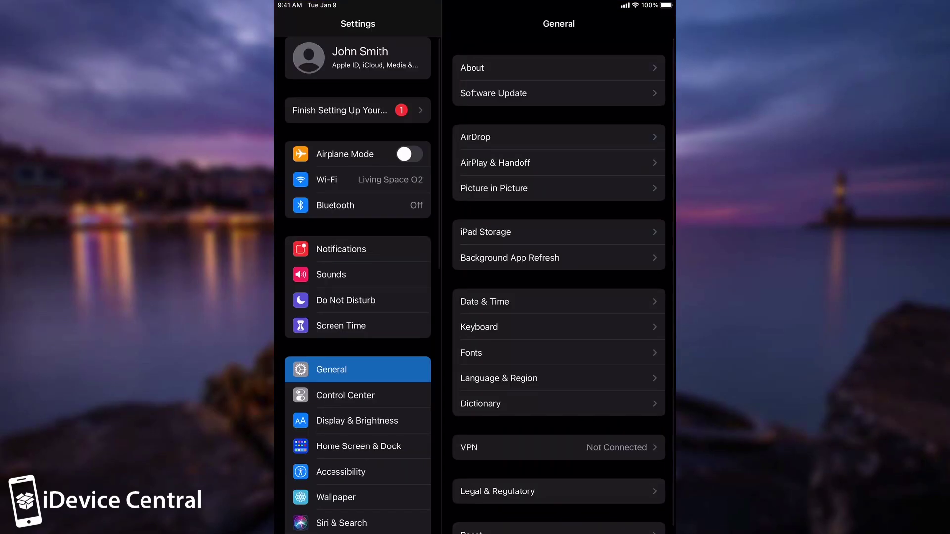
{"action": "left_click", "coordinate": [494, 93]}
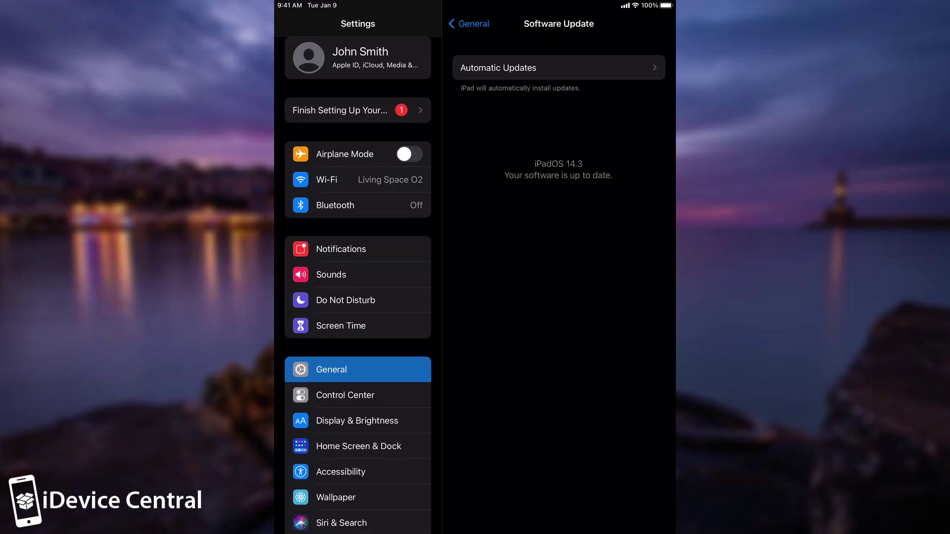
{"action": "key", "text": "super+h"}
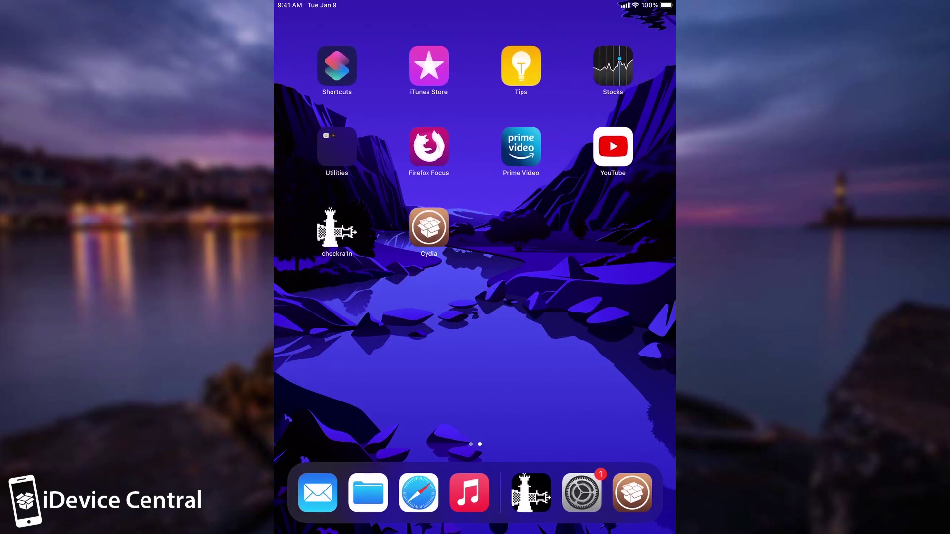
{"action": "left_click", "coordinate": [429, 227]}
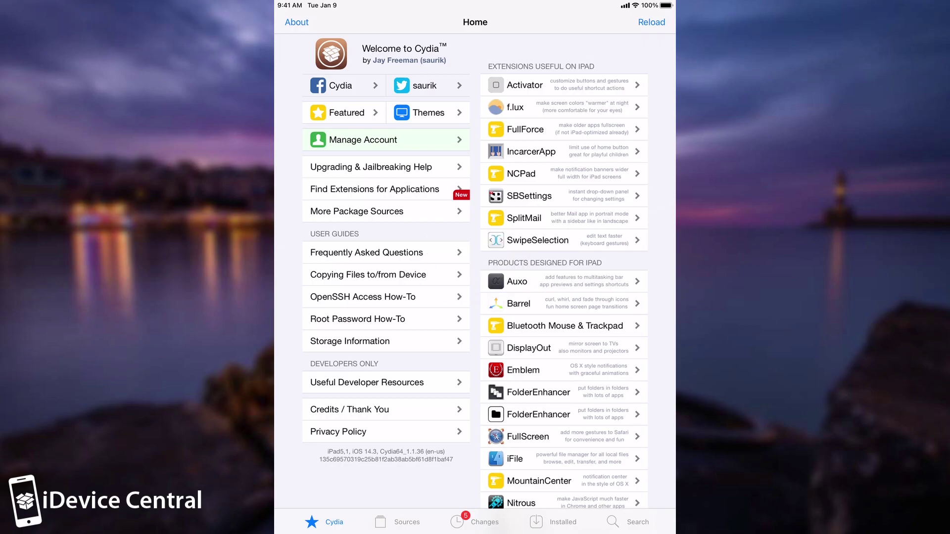
{"action": "left_click", "coordinate": [456, 522]}
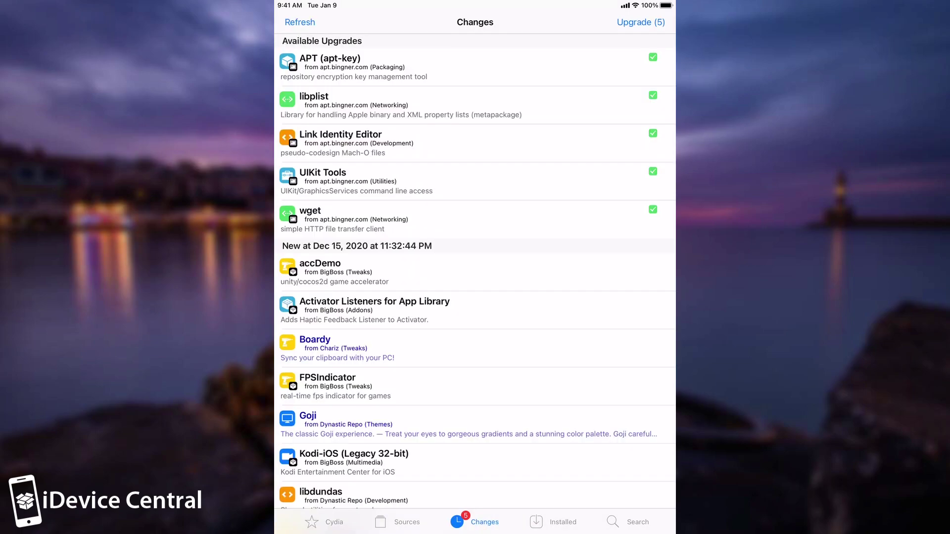
{"action": "left_click", "coordinate": [536, 522]}
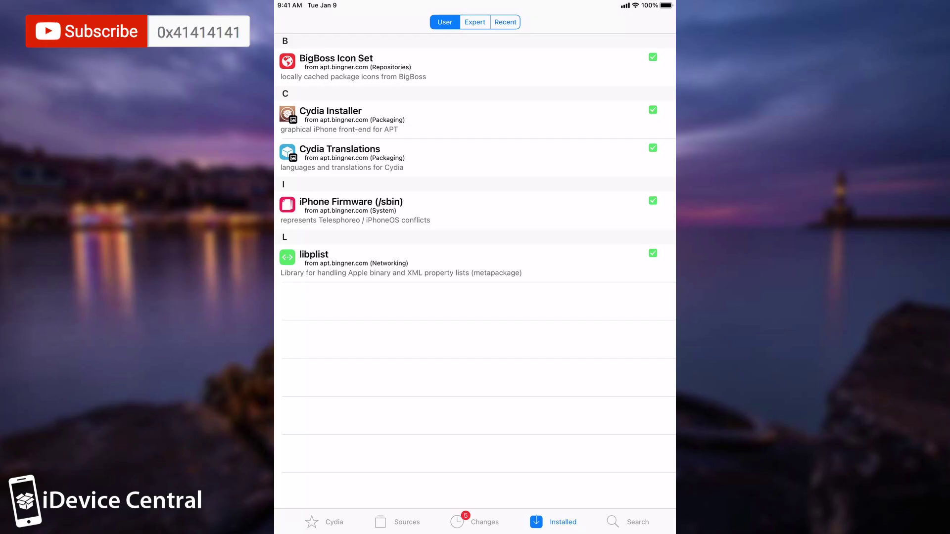